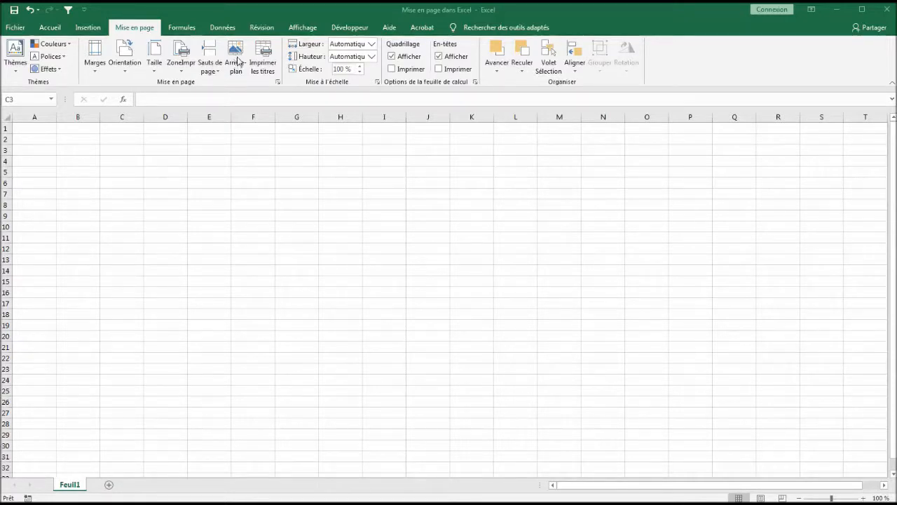
- Set the image file 01 from the HTML (Z:) drive as the sheet's background
click(296, 214)
click(237, 58)
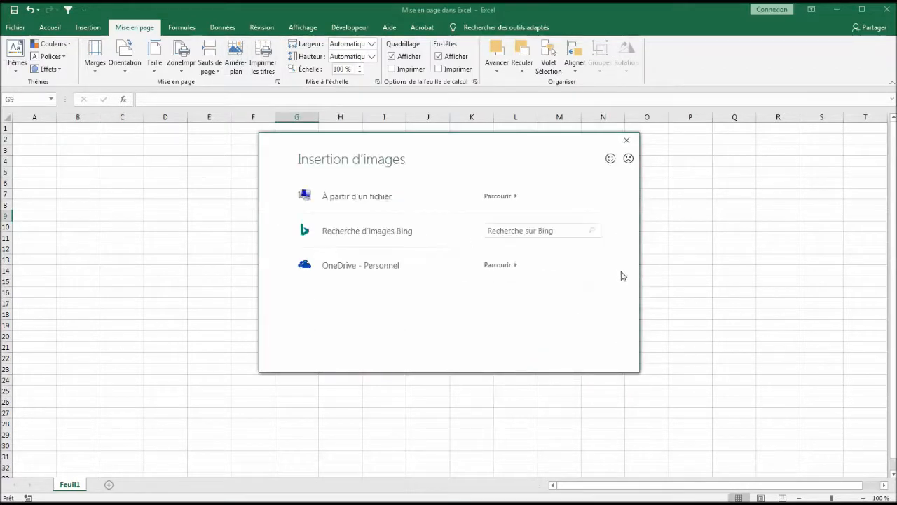
key(Escape)
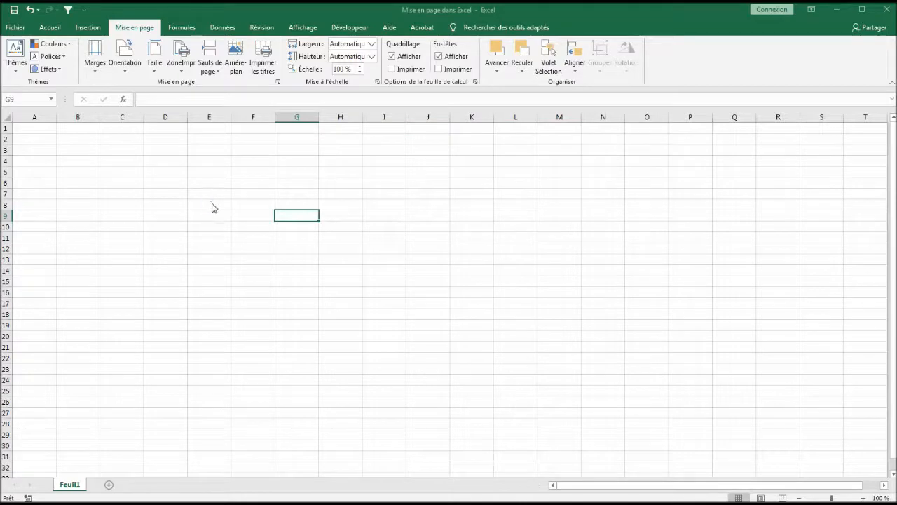
click(172, 99)
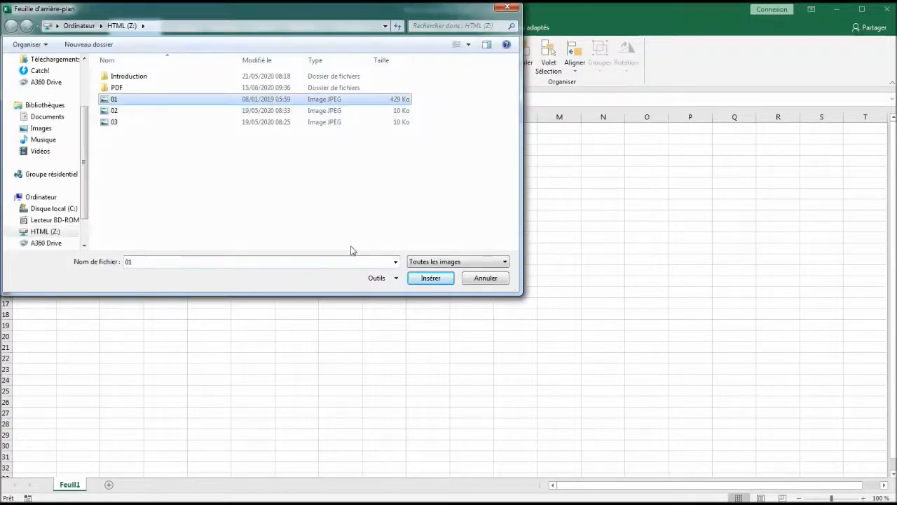
click(429, 279)
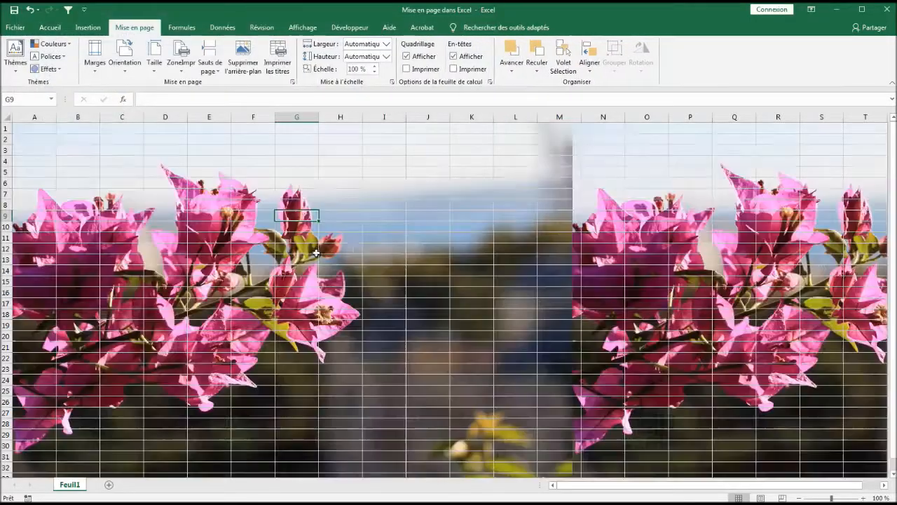
- Remove the background image from Feuil1 and display the sheet in page break preview
click(239, 56)
click(558, 250)
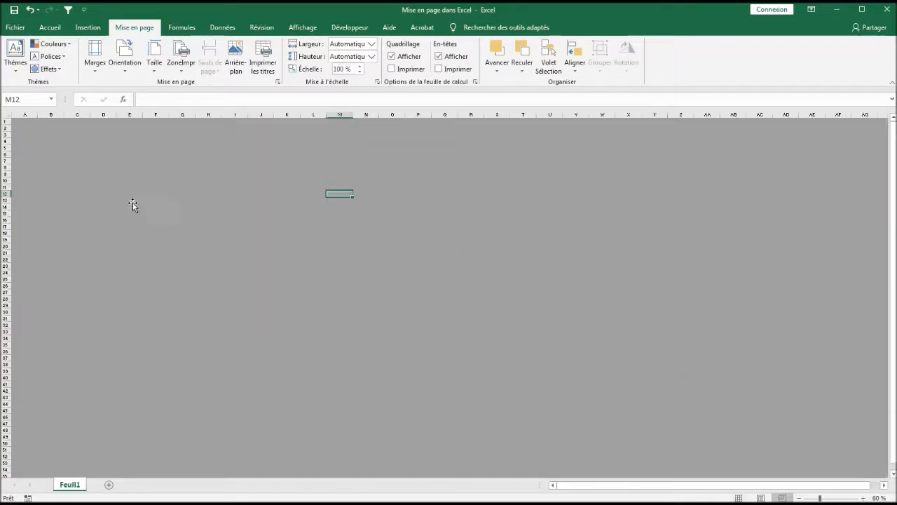
click(133, 204)
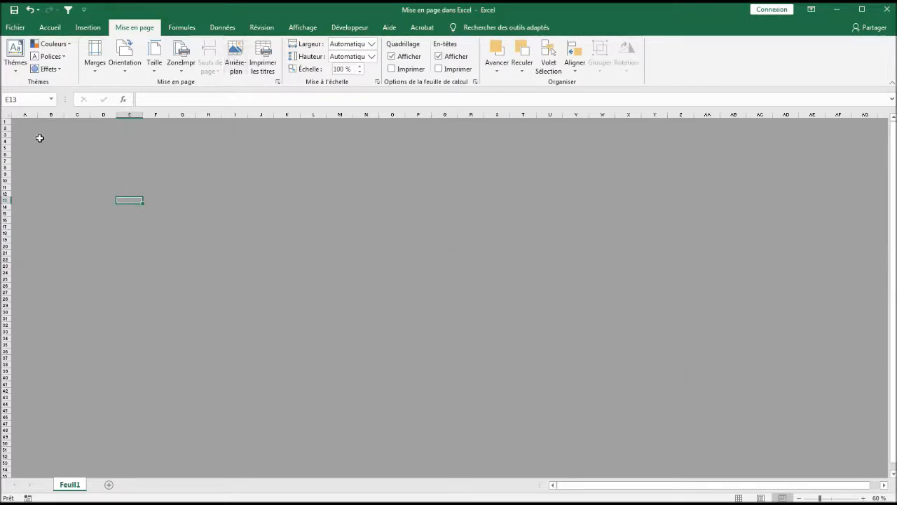
- Define the range A2:I31 as the print area
click(21, 125)
shift+click(246, 315)
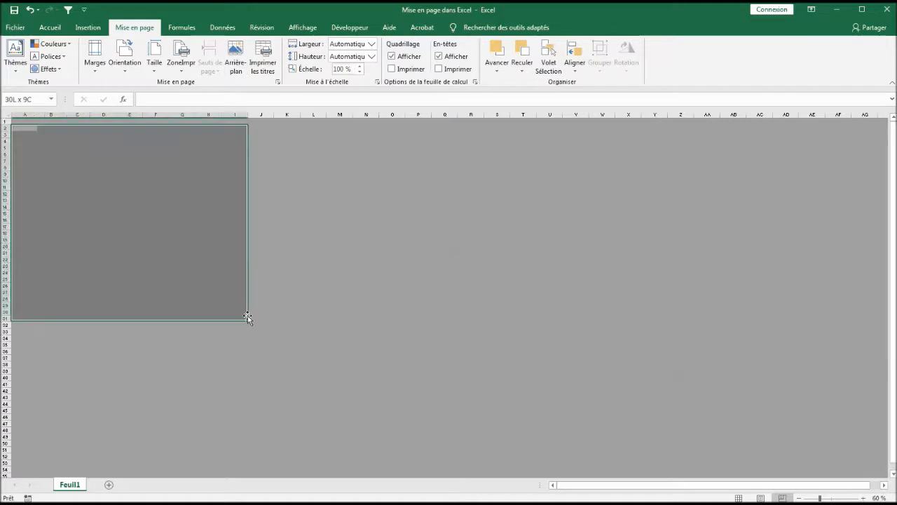
click(182, 72)
click(191, 83)
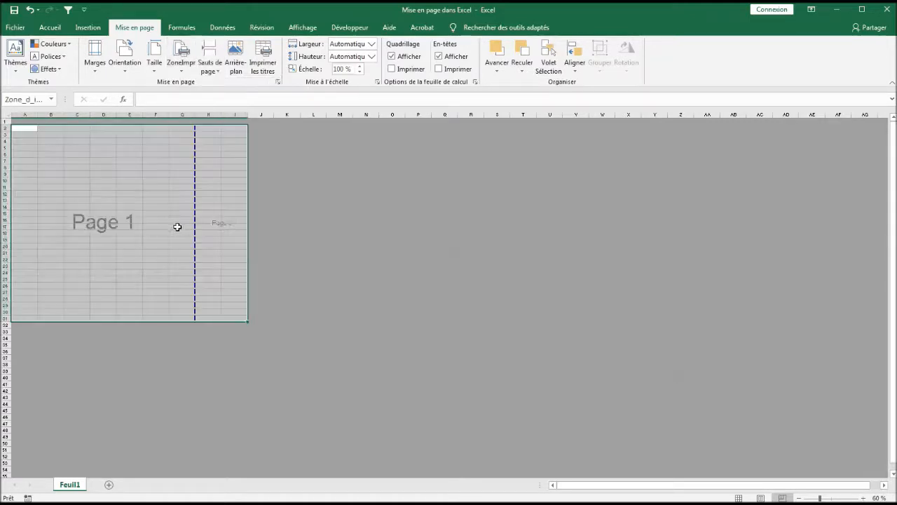
click(137, 226)
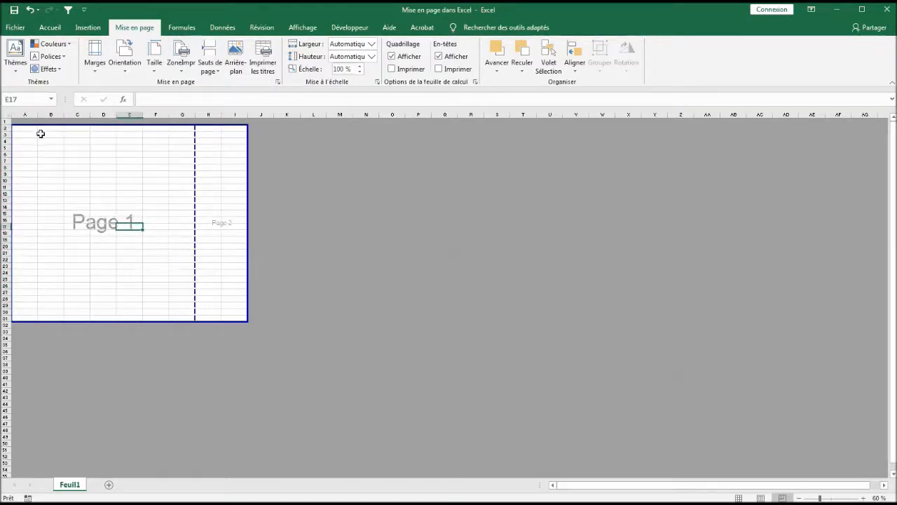
drag(25, 134, 254, 243)
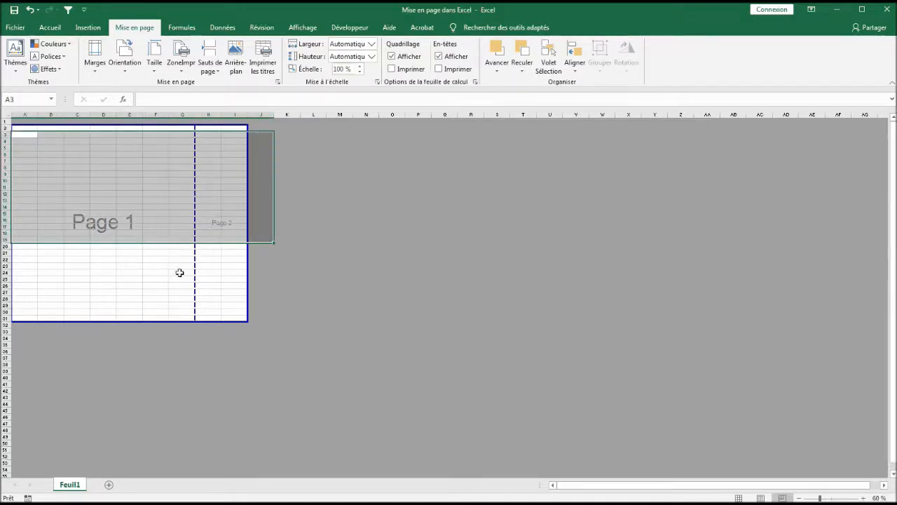
click(156, 269)
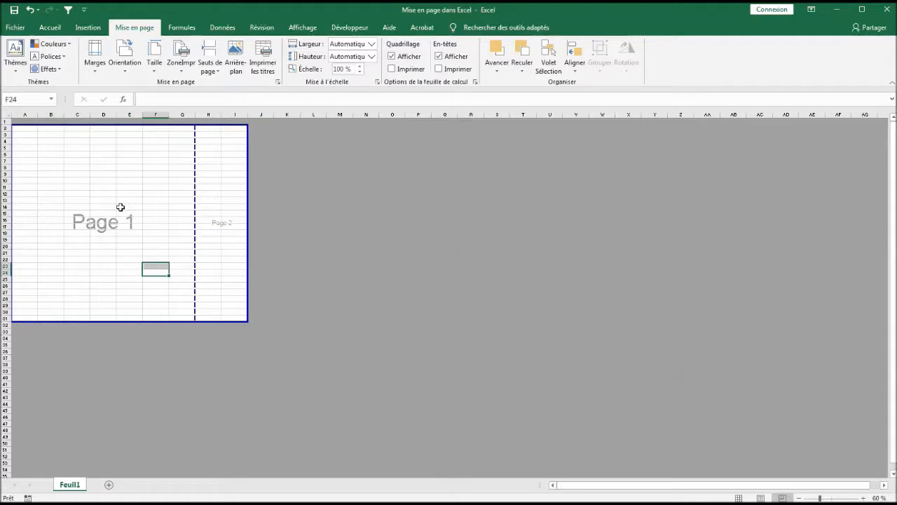
- Apply the Normales margin preset and switch the pages to the Larges preset
click(94, 61)
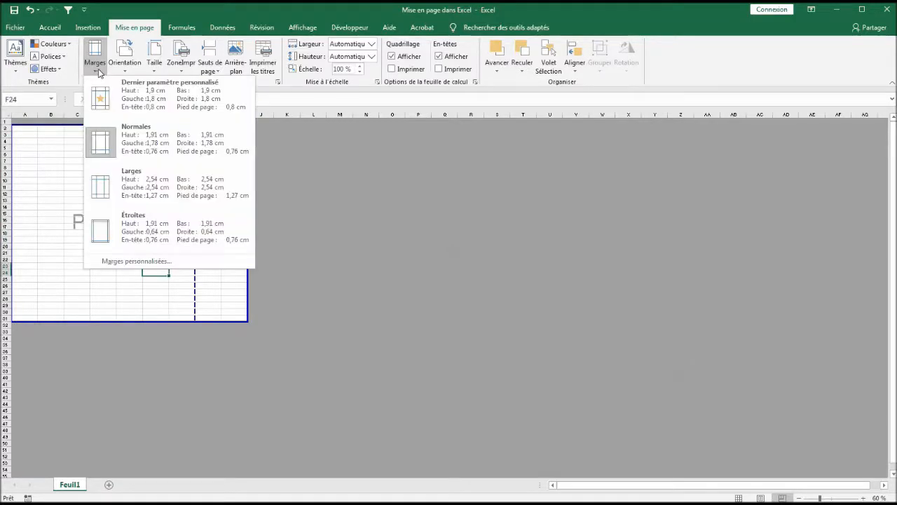
click(149, 154)
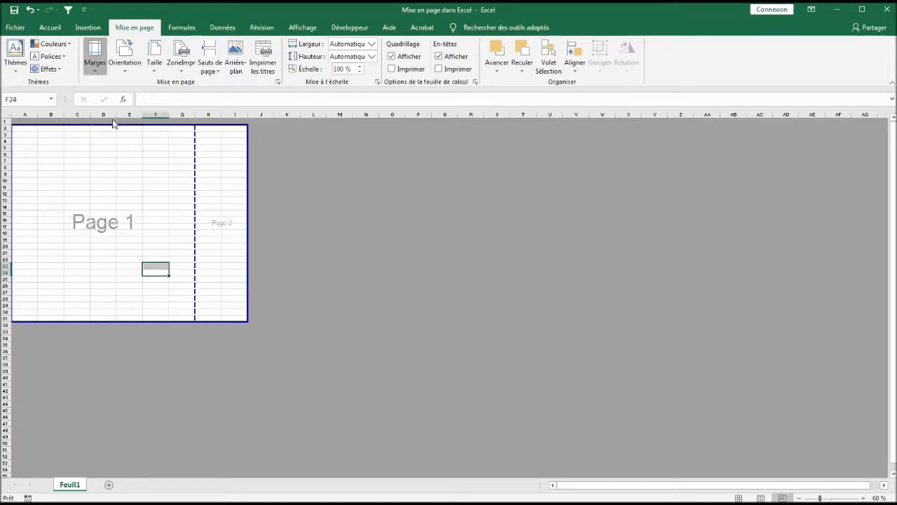
click(94, 56)
click(140, 188)
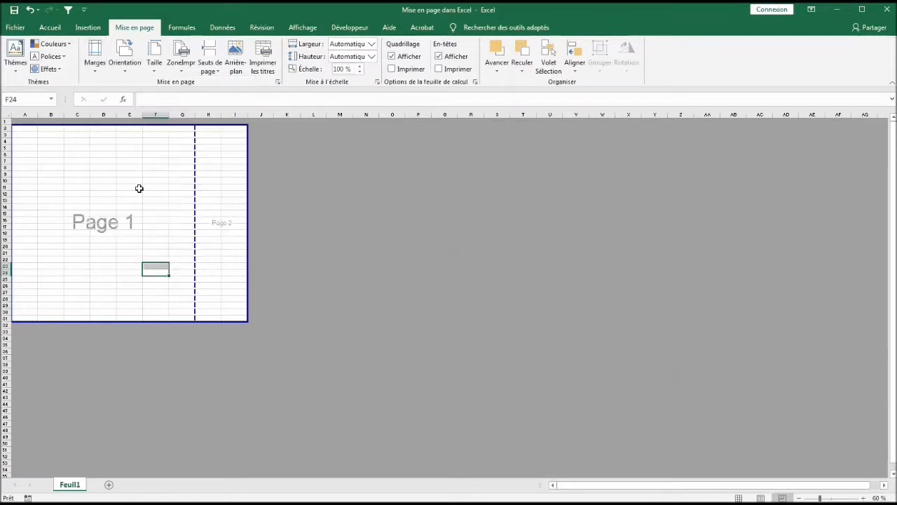
- Apply the narrow margin preset (Étroites) to the pages
click(95, 56)
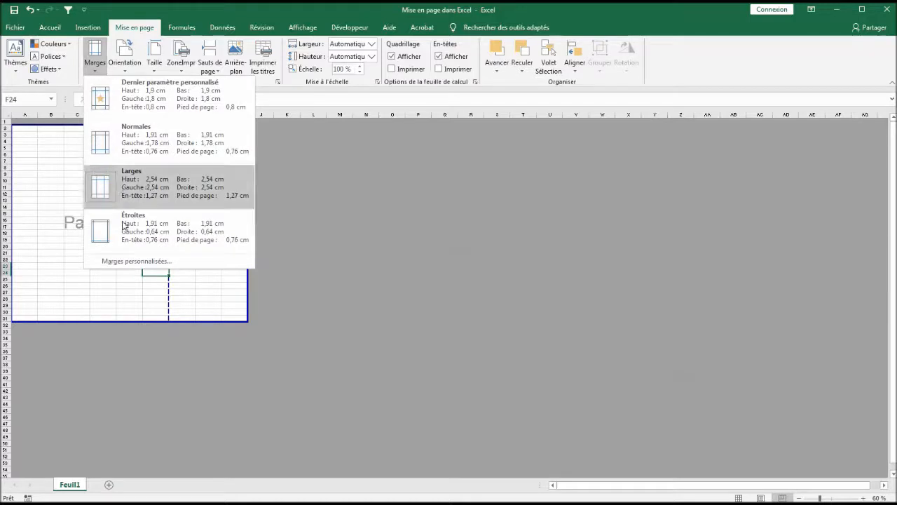
click(192, 267)
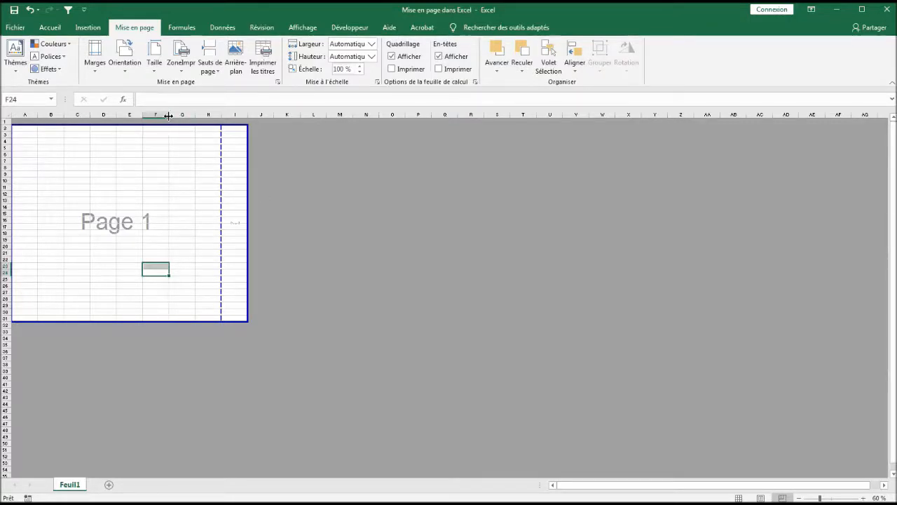
drag(168, 116, 166, 116)
click(221, 115)
click(96, 67)
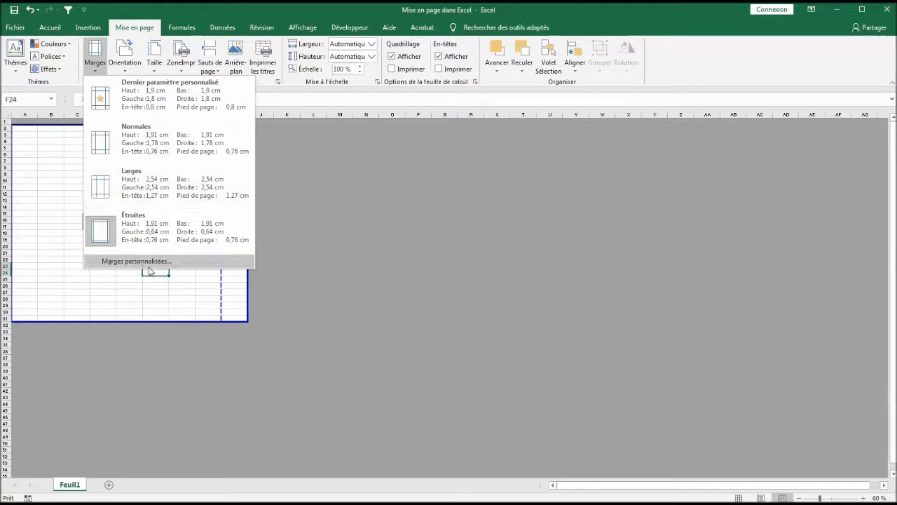
- Change the page orientation to landscape (Paysage)
click(125, 70)
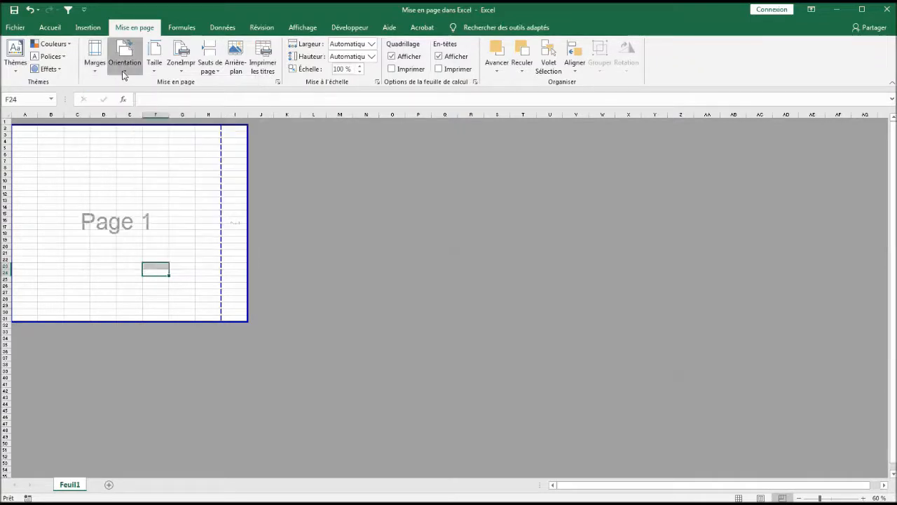
click(126, 74)
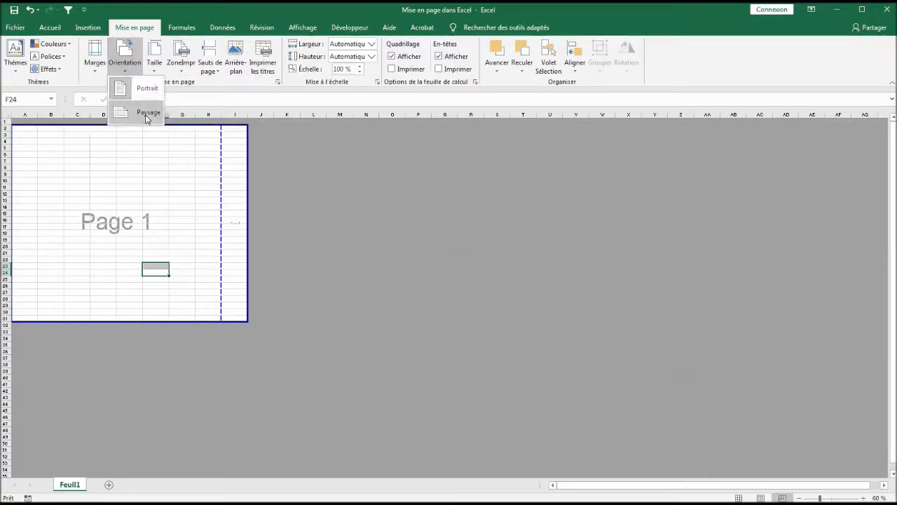
click(290, 240)
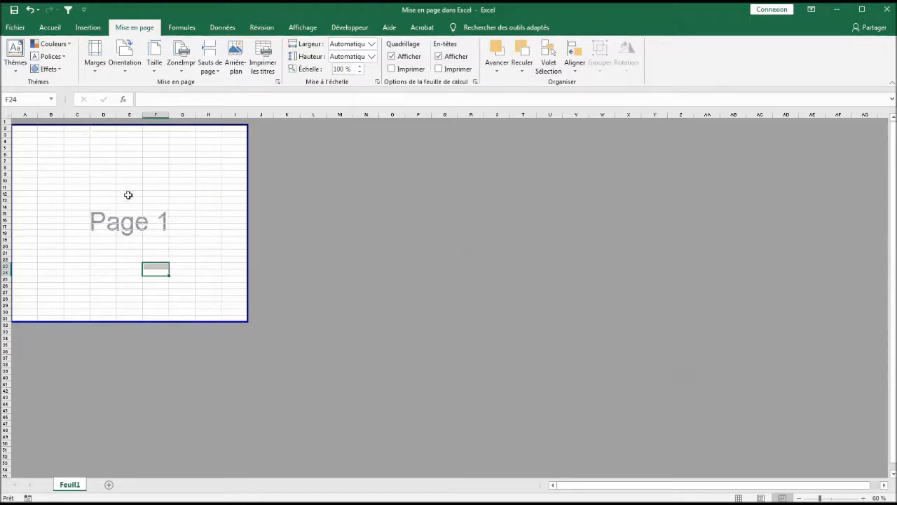
- Extend the print area to column X and down to row 54
drag(245, 191, 642, 182)
click(244, 319)
drag(287, 400, 280, 471)
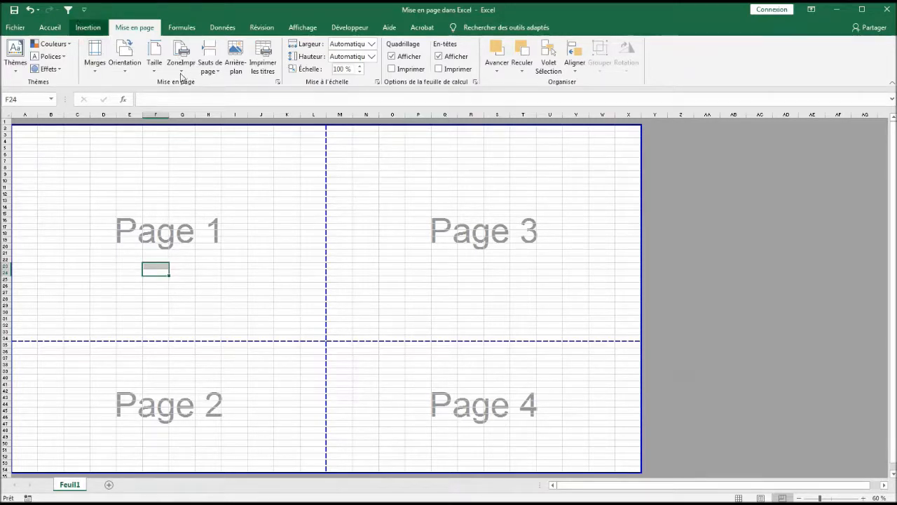
- Insert the image file 01 from the HTML (Z:) drive and move it towards the first page
scroll(189, 77, up, 1)
click(142, 56)
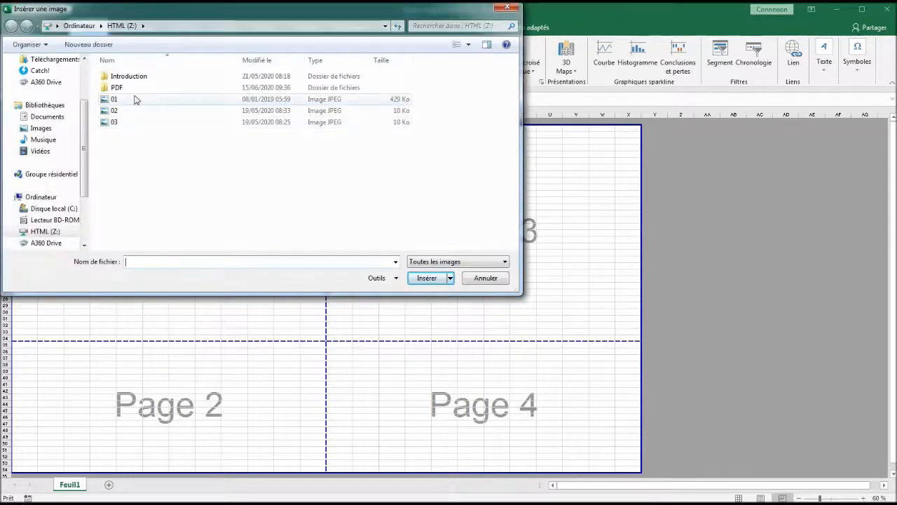
click(134, 99)
click(431, 278)
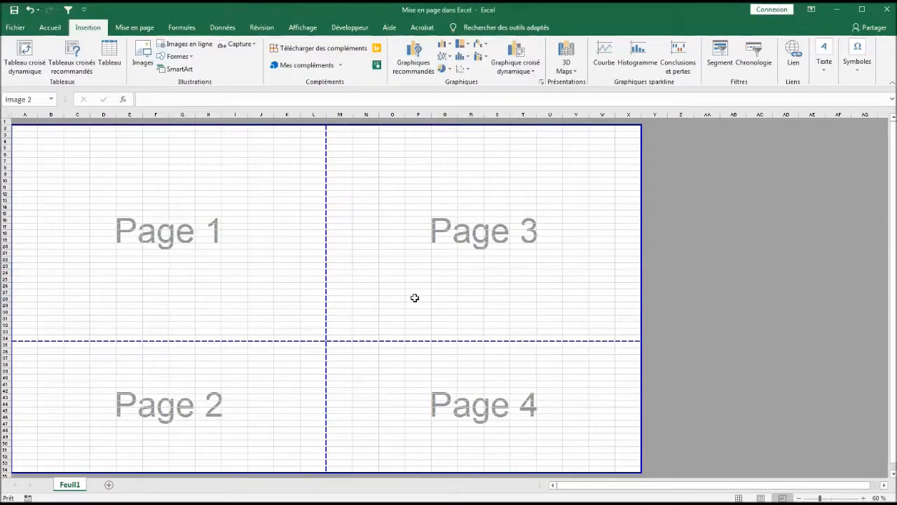
drag(341, 295, 221, 207)
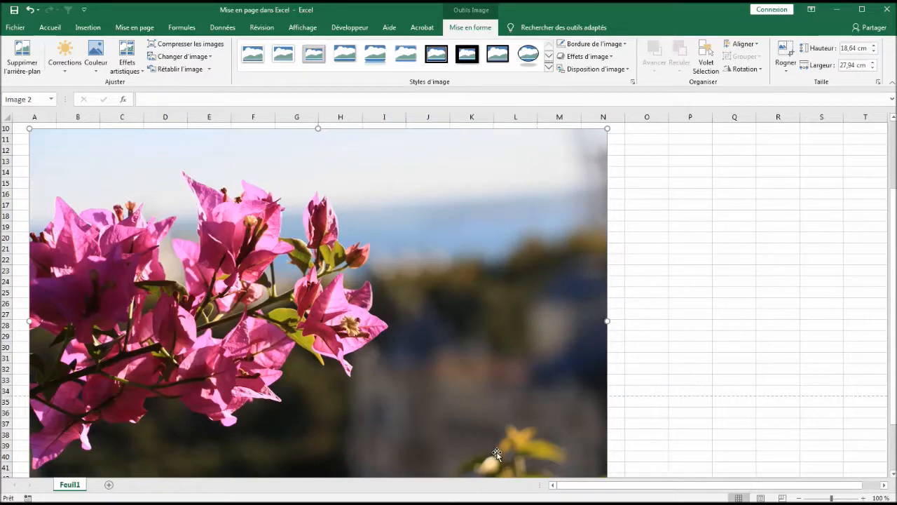
- In page break preview, shrink the picture to about 20,06 × 13,38 cm and place it in the middle of page 1
click(783, 497)
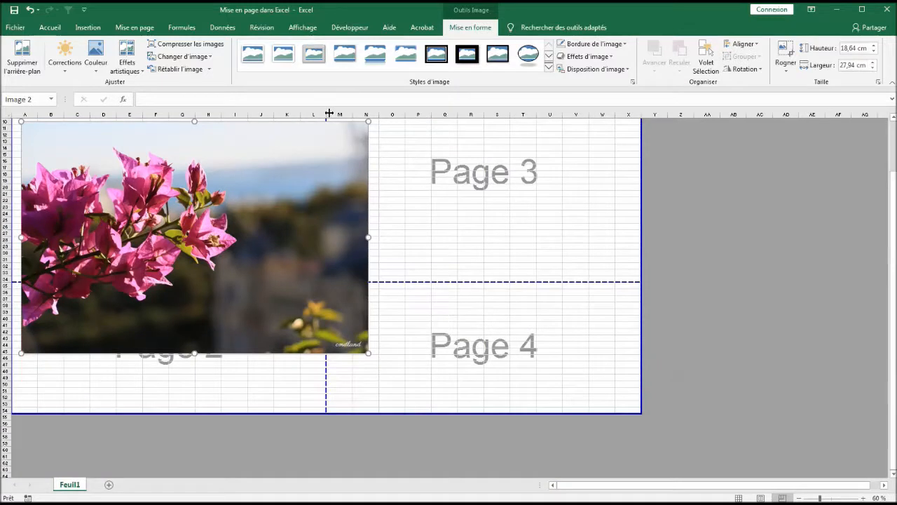
drag(327, 113, 326, 113)
drag(7, 281, 7, 281)
drag(279, 252, 276, 284)
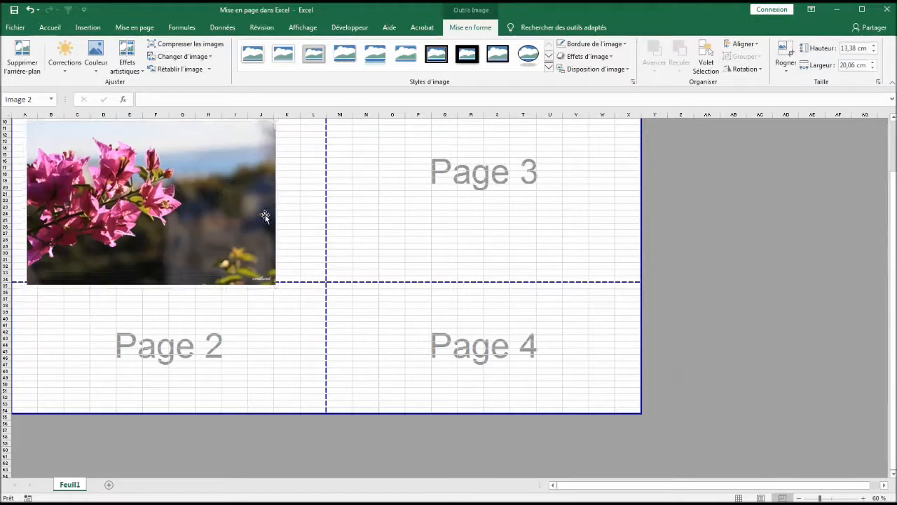
scroll(397, 300, up, 3)
drag(196, 280, 182, 246)
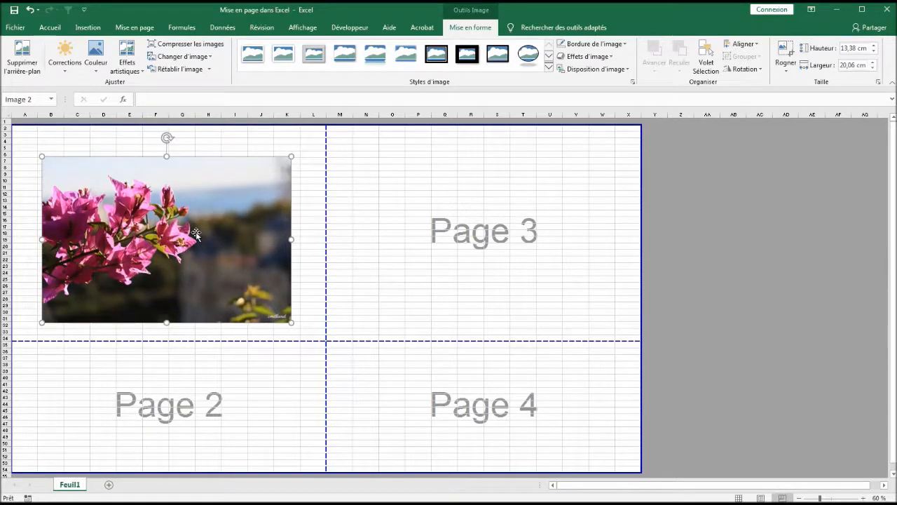
click(470, 207)
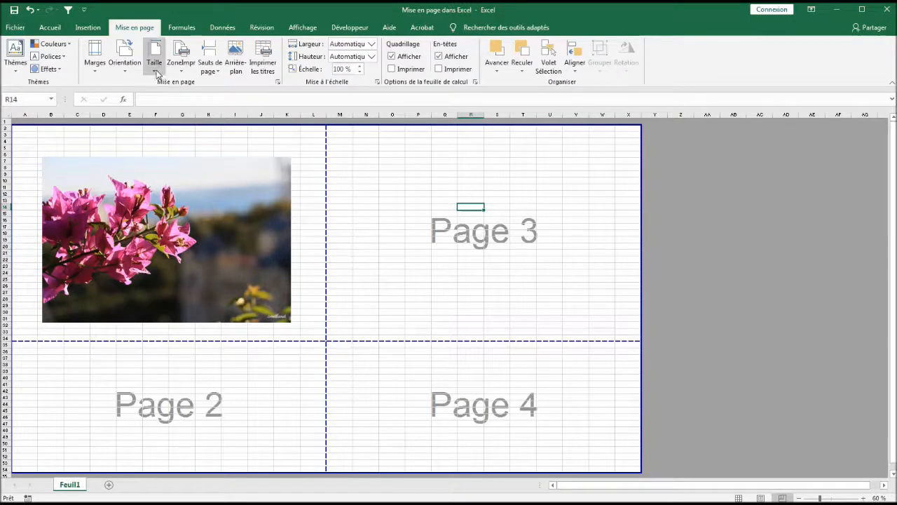
- Set the paper size to A3 (29,7 cm x 42 cm)
click(156, 70)
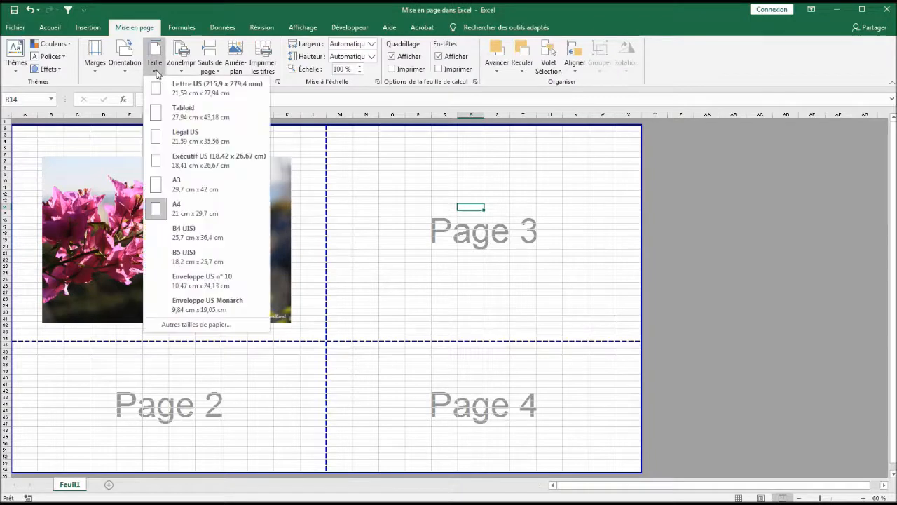
click(219, 188)
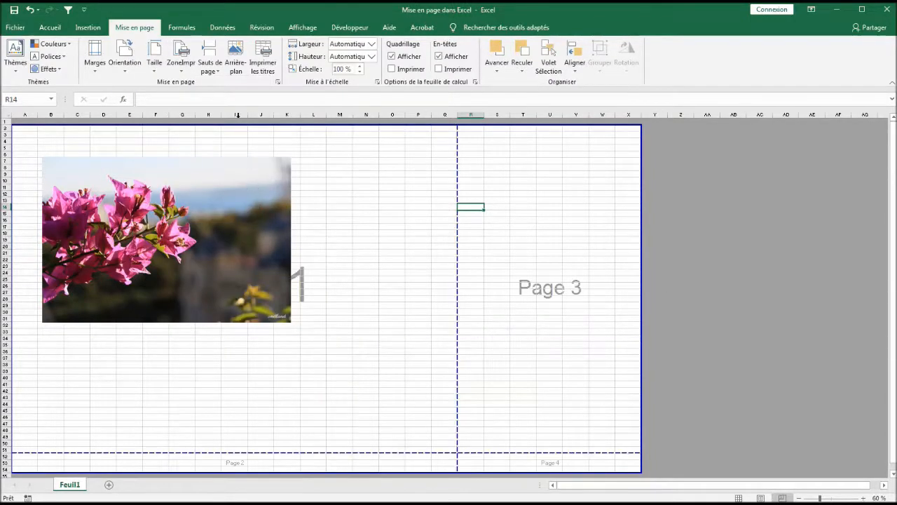
click(154, 55)
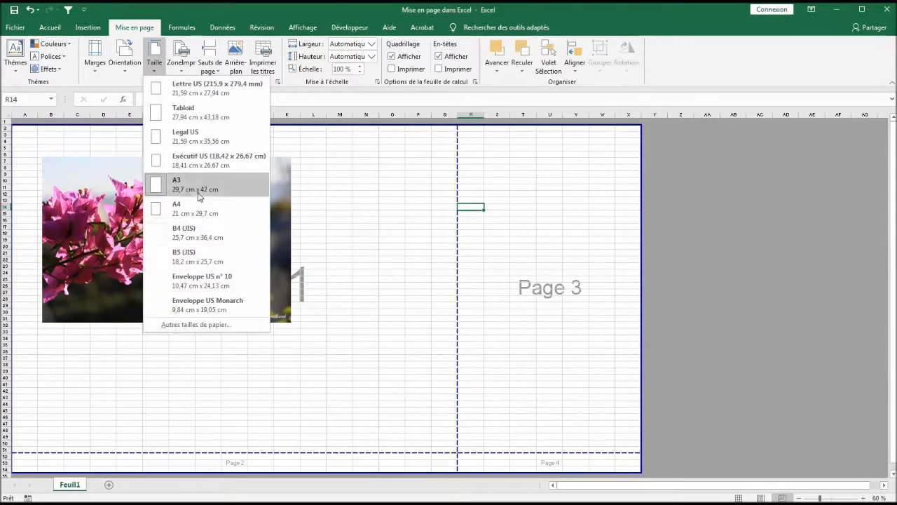
click(228, 95)
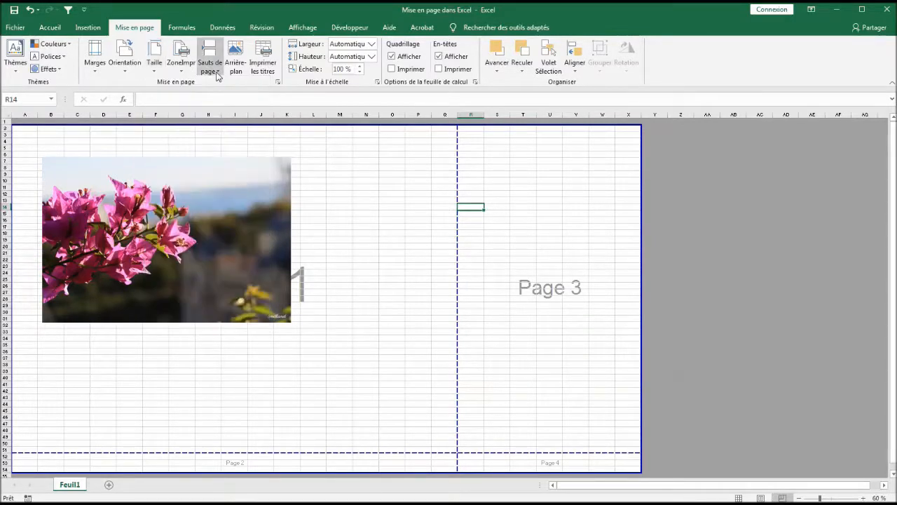
- Insert a page break at cell R14 and return the sheet to the normal view
click(210, 66)
click(236, 86)
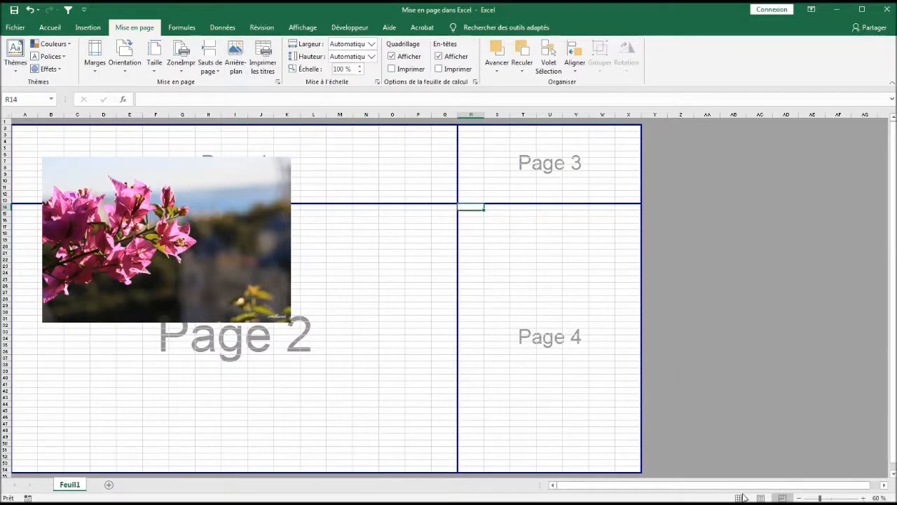
key(alt+w)
key(l)
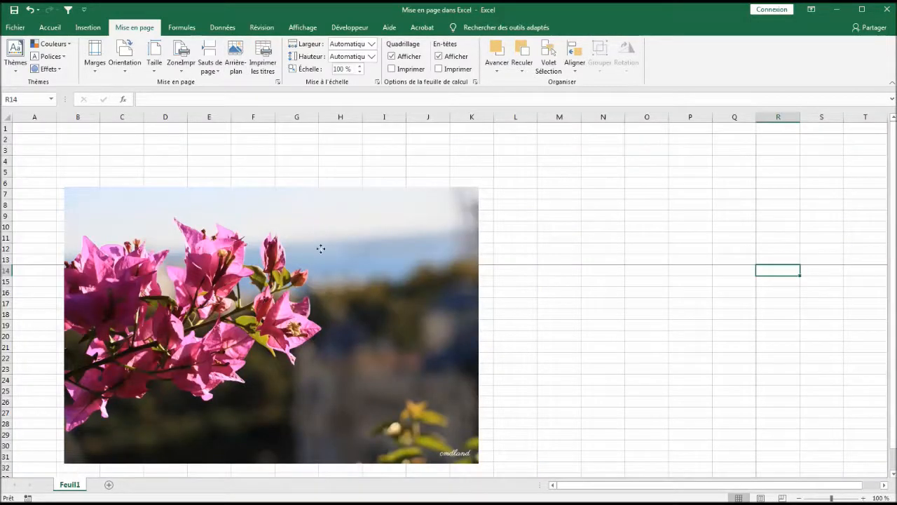
- Move the picture so its upper-left corner lies in cell C10
click(318, 271)
drag(318, 270, 366, 309)
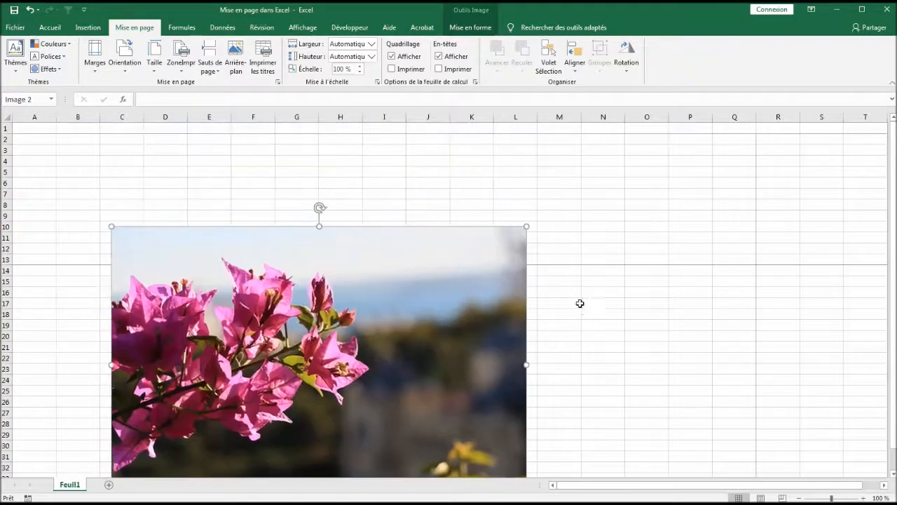
click(585, 311)
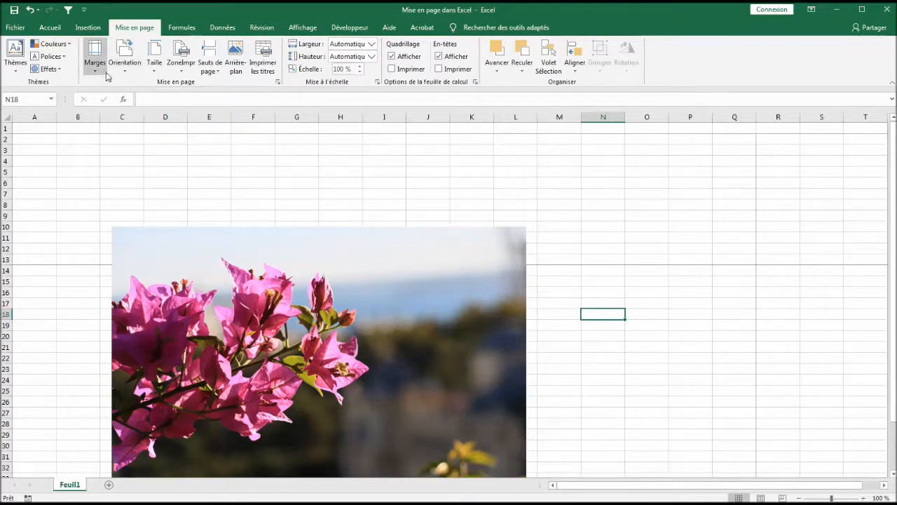
click(181, 62)
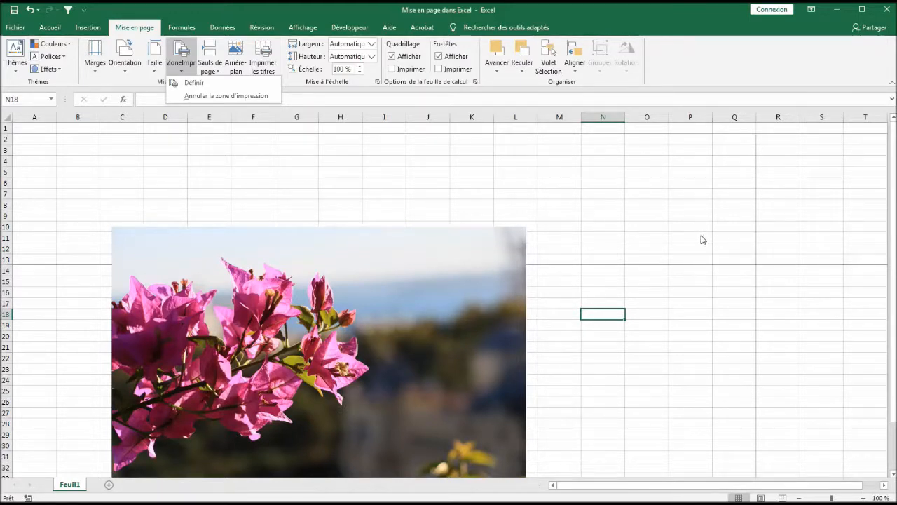
click(463, 317)
click(616, 238)
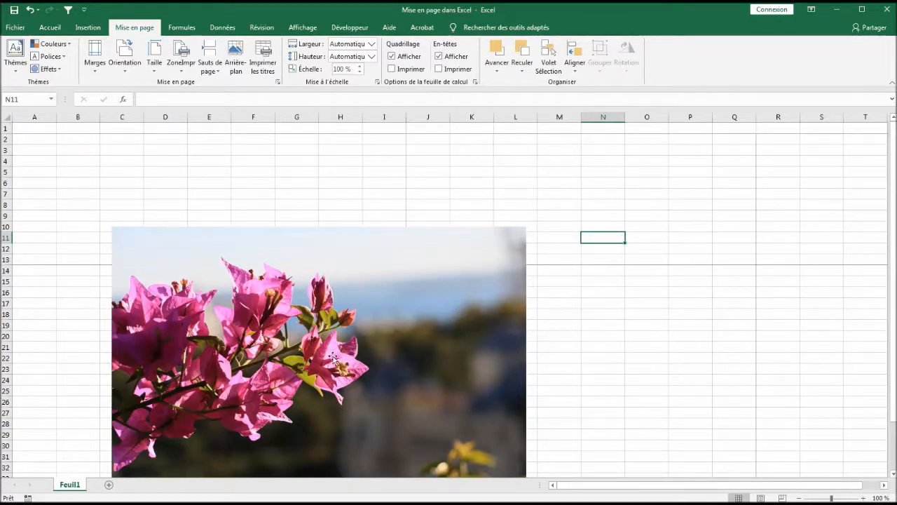
- Reposition the picture so it spans about cells C4 to L29
drag(316, 274, 277, 172)
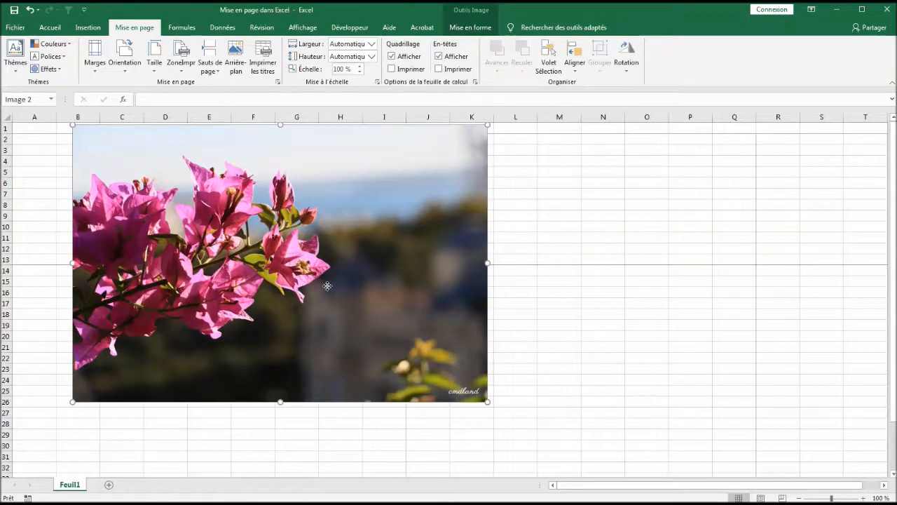
drag(319, 276, 349, 308)
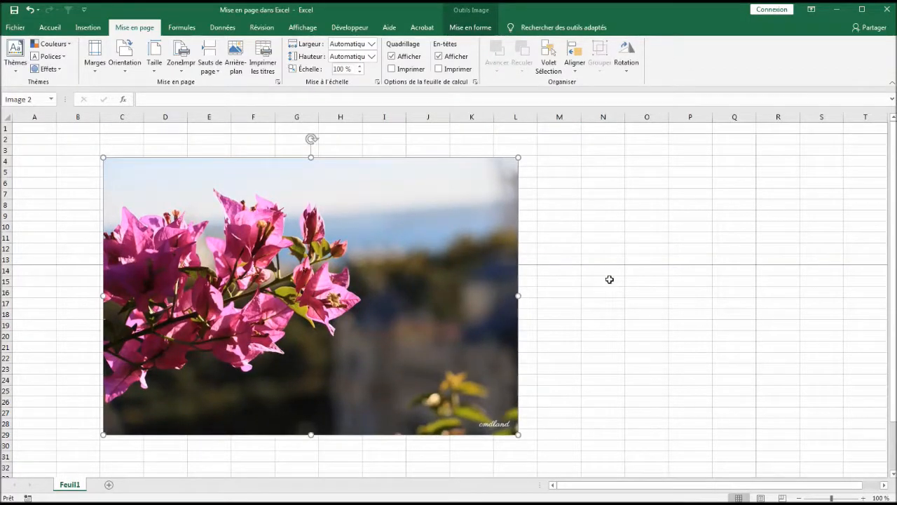